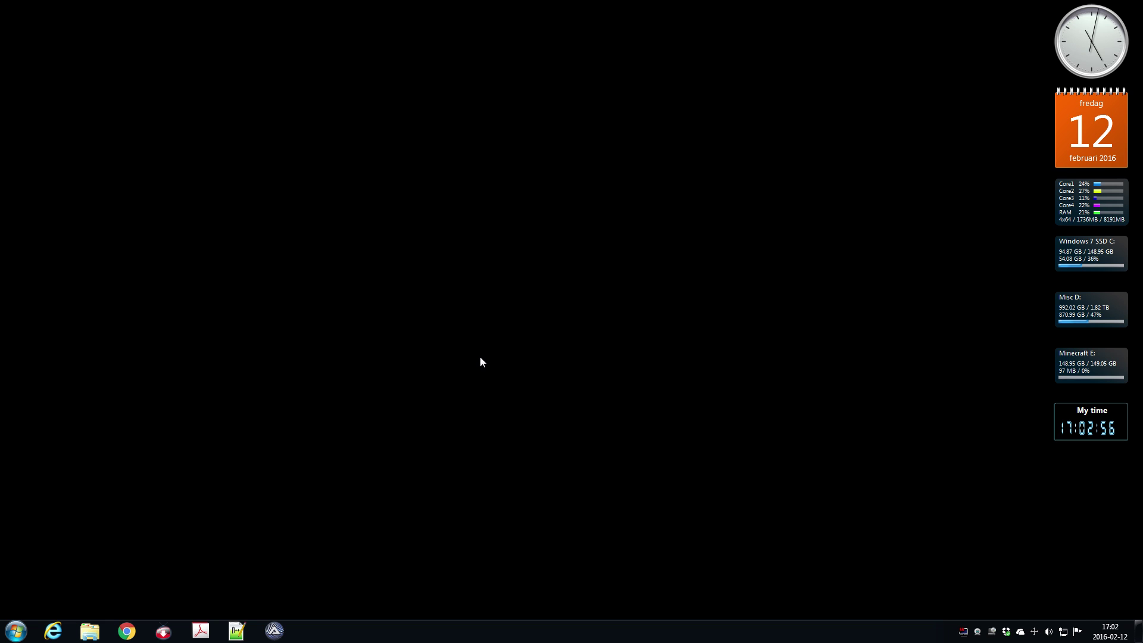
# Open the AppData Roaming folder by searching %appdata% from the Start menu
pyautogui.press('super')
pyautogui.write('%')
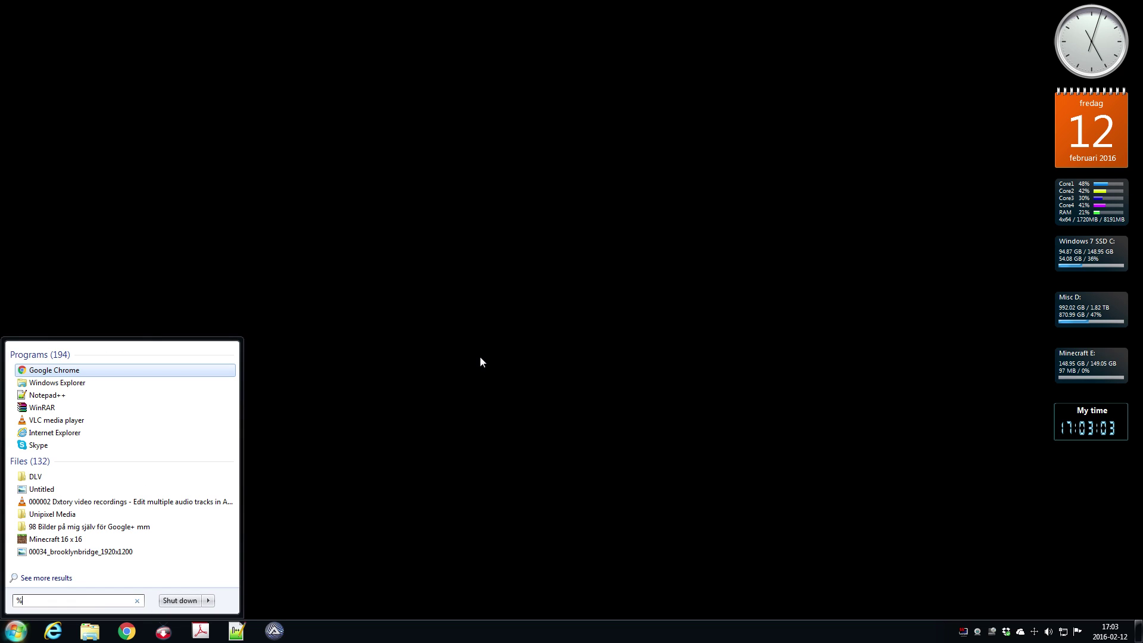
pyautogui.write('appdata%')
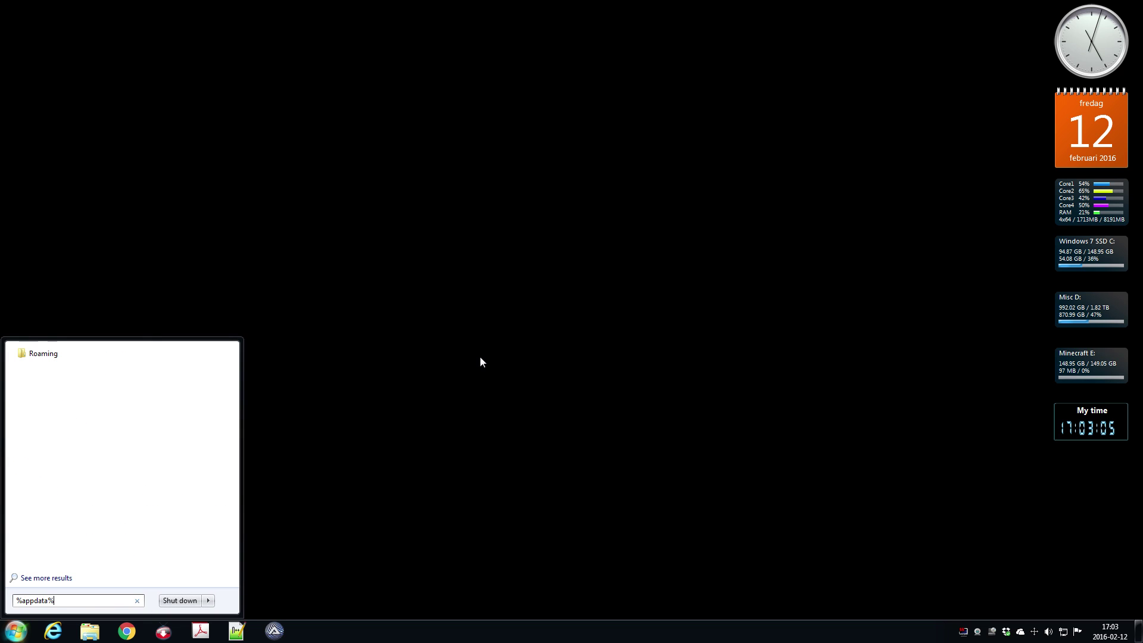
pyautogui.press('Return')
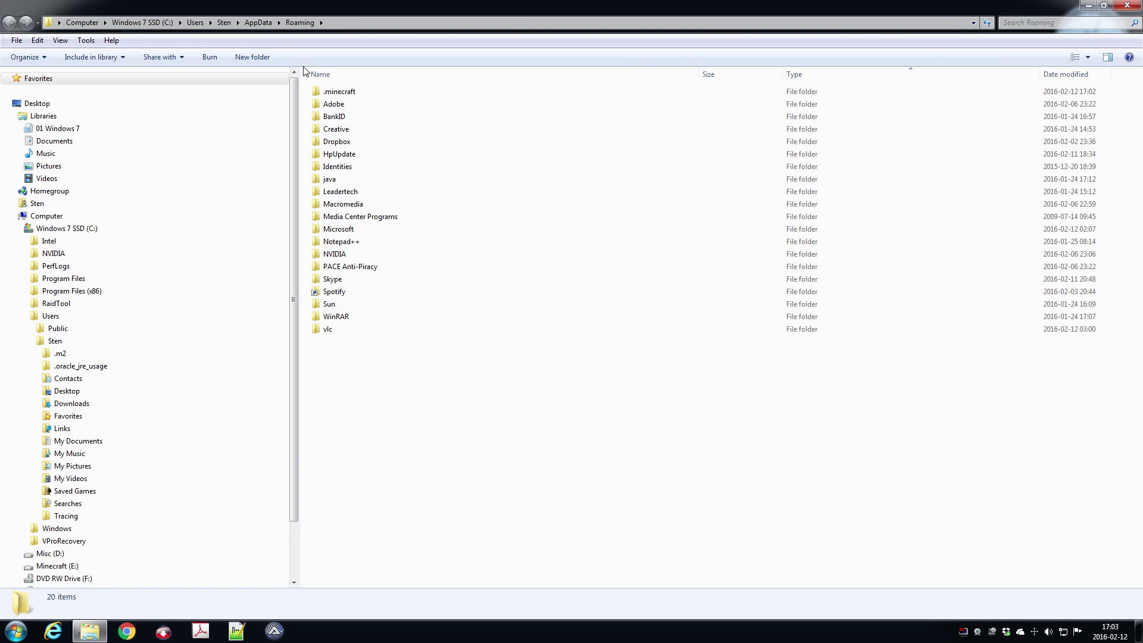
# Cut the .minecraft folder from the Roaming folder
pyautogui.click(343, 95)
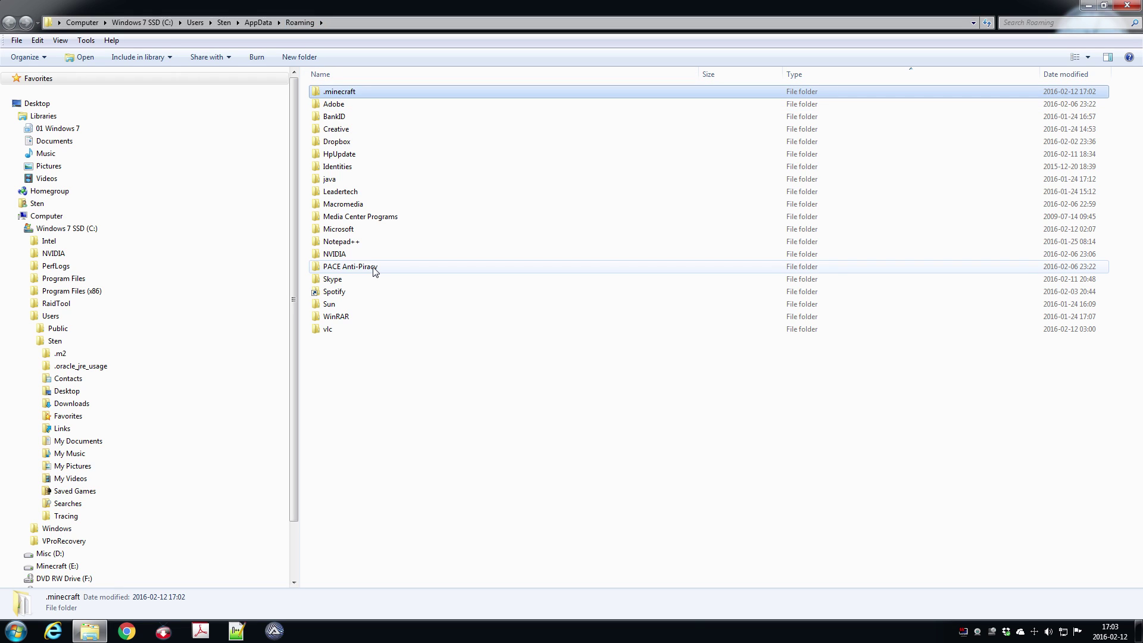
pyautogui.rightClick(346, 92)
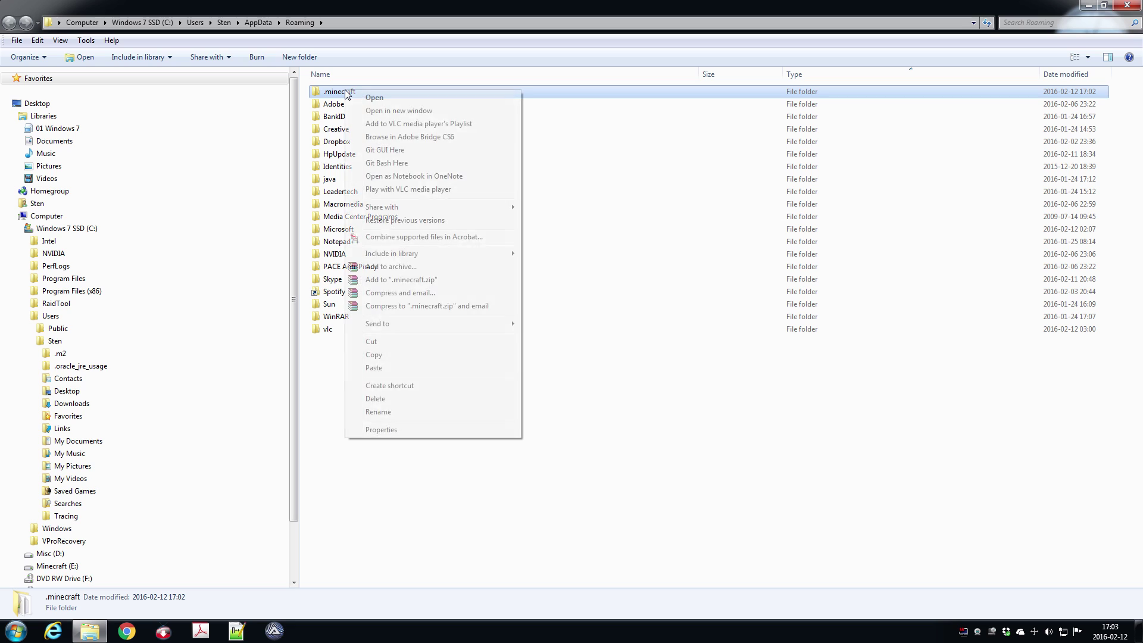
pyautogui.click(431, 355)
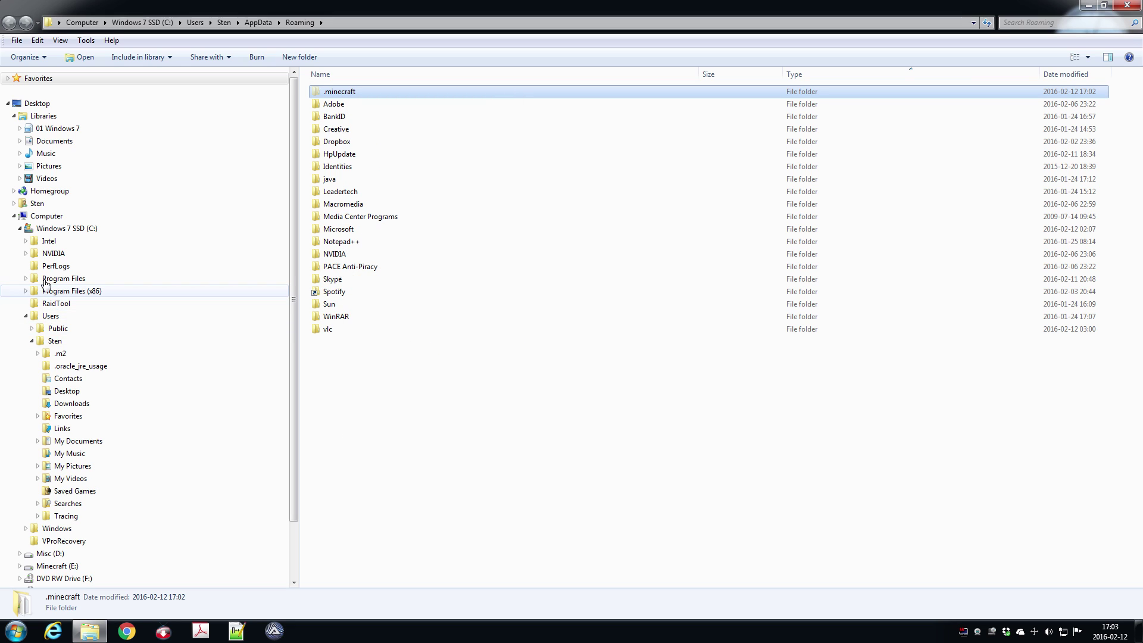
# Paste .minecraft onto the Minecraft (E:) drive and close Explorer once the move finishes
pyautogui.click(20, 229)
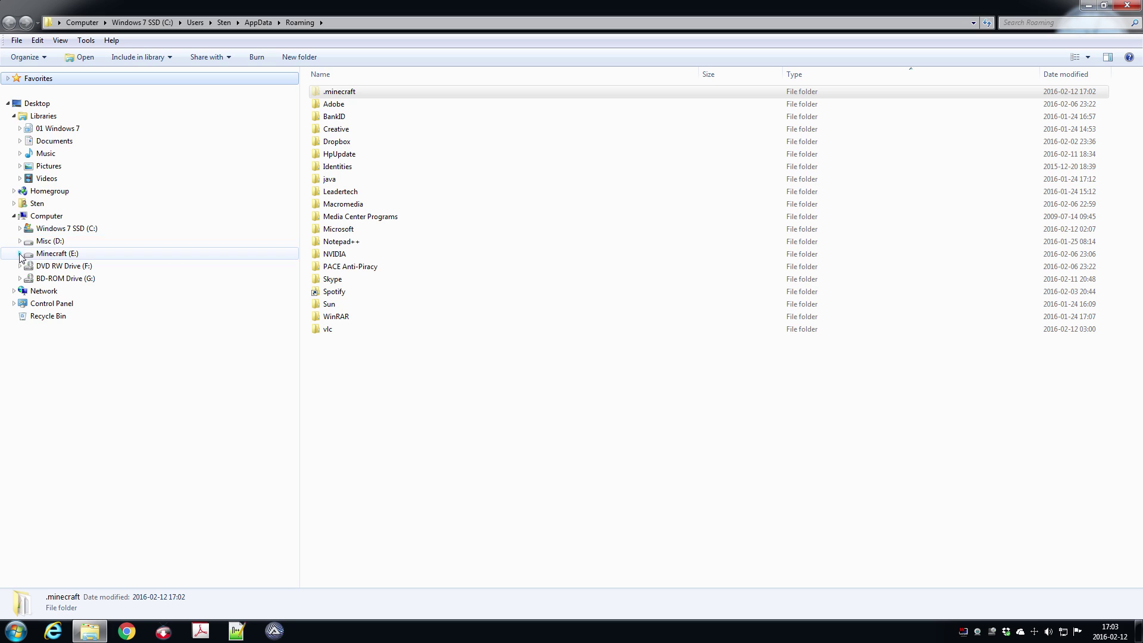
pyautogui.click(54, 254)
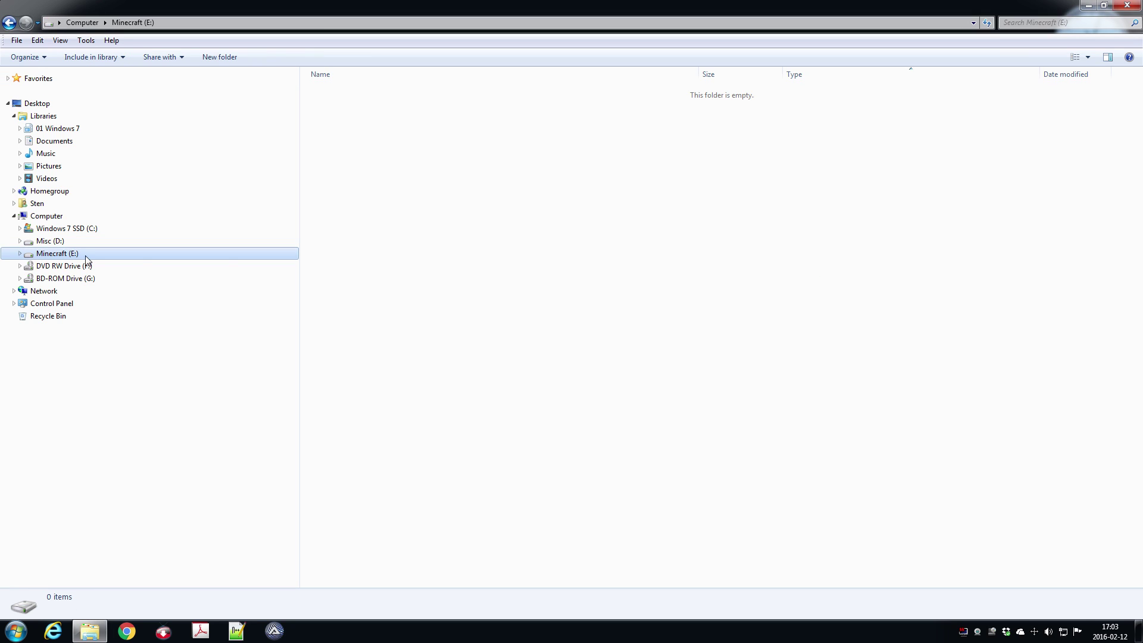
pyautogui.rightClick(417, 238)
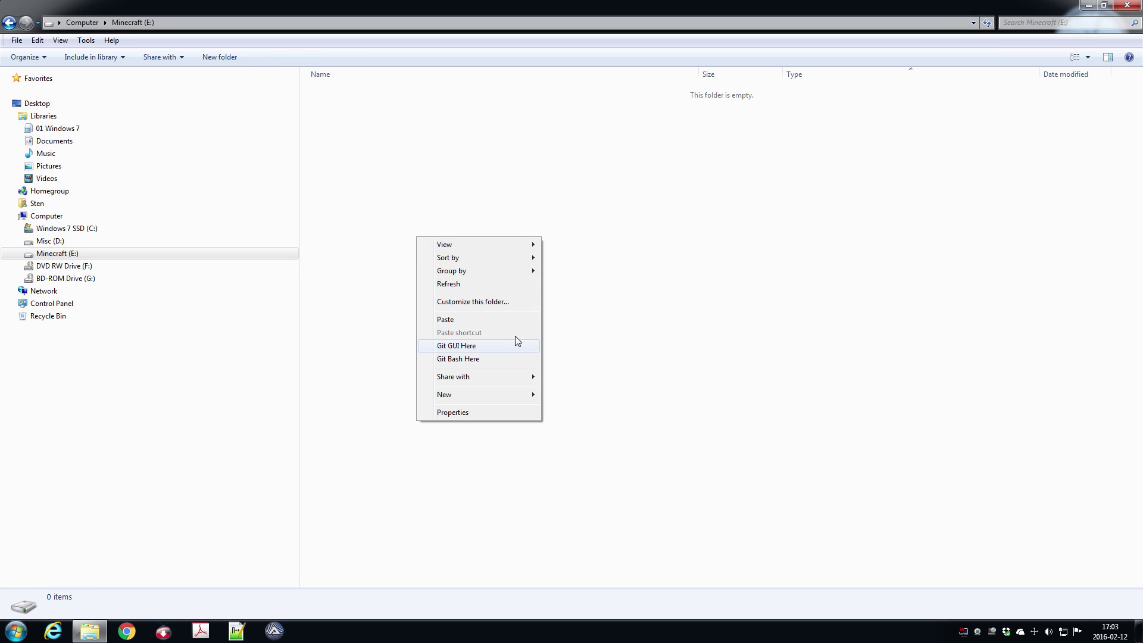
pyautogui.click(509, 321)
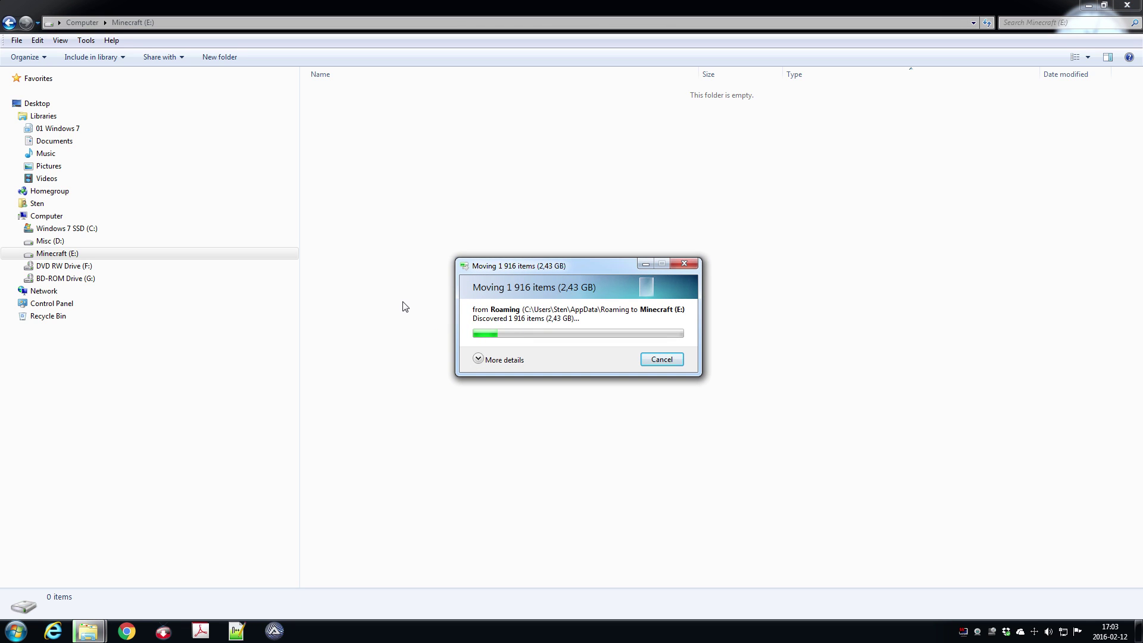
pyautogui.click(478, 359)
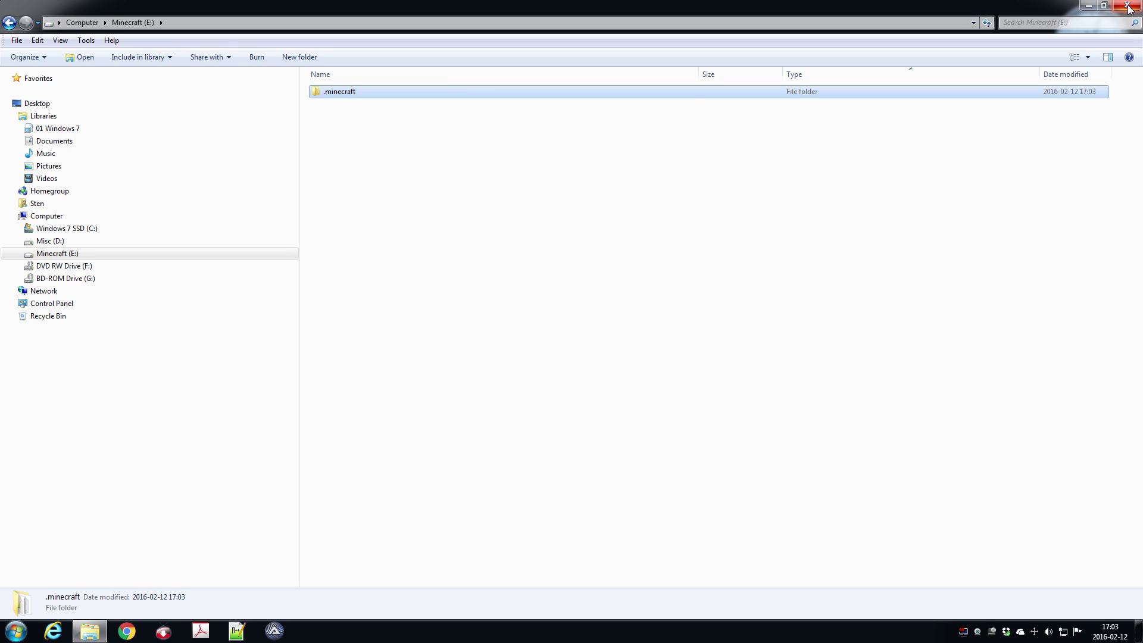
pyautogui.click(1128, 7)
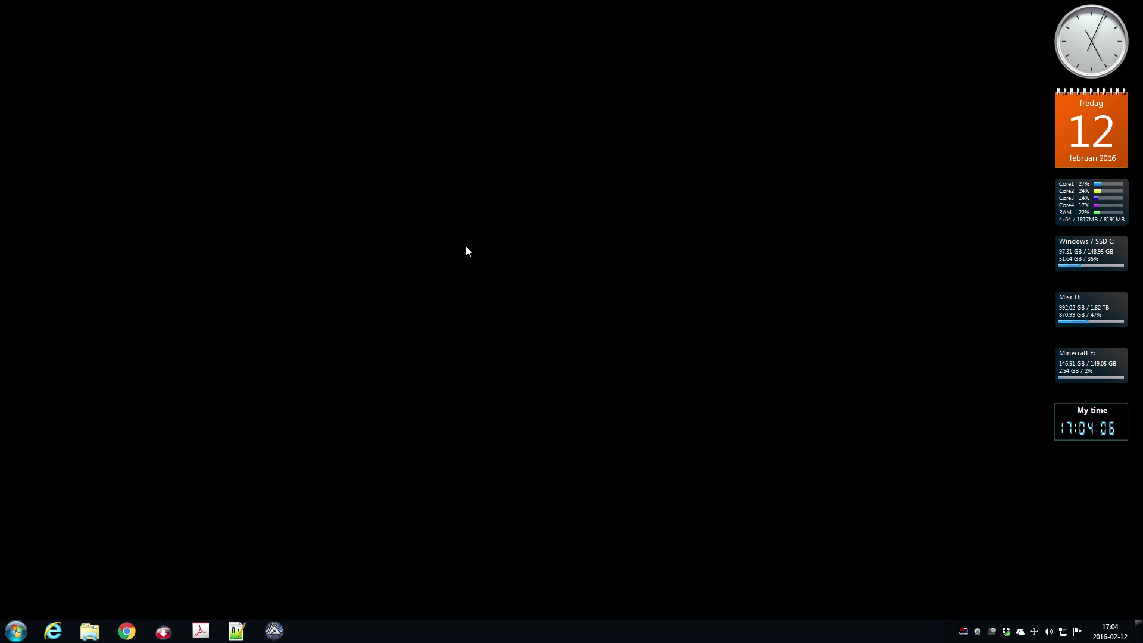
# Launch Command Prompt by searching cmd from the Start menu
pyautogui.press('super')
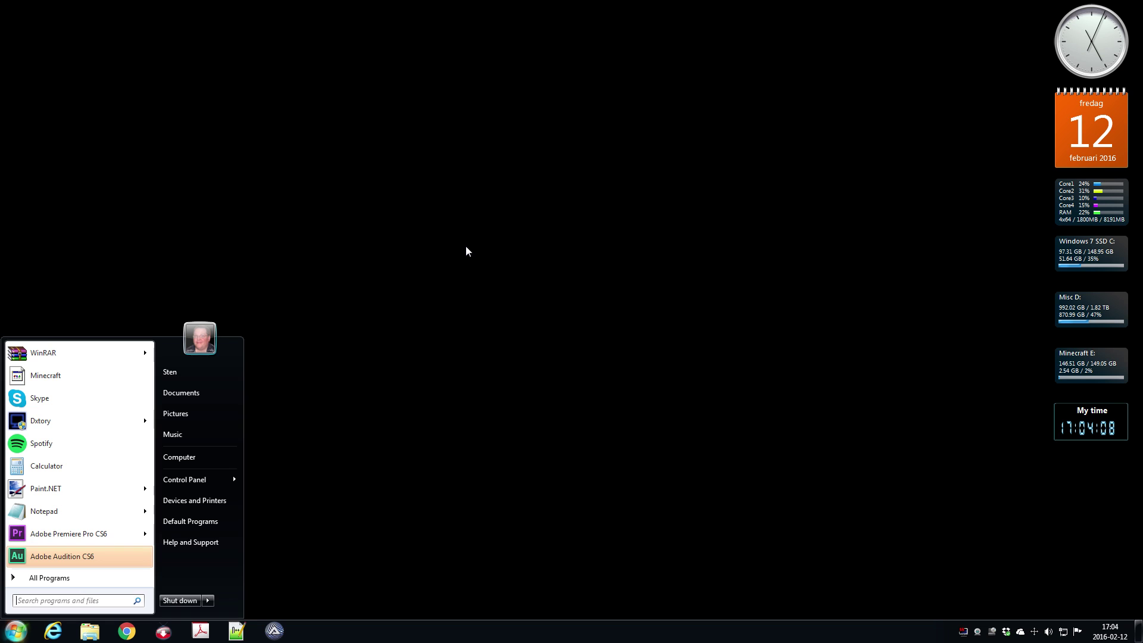
pyautogui.write('cmd')
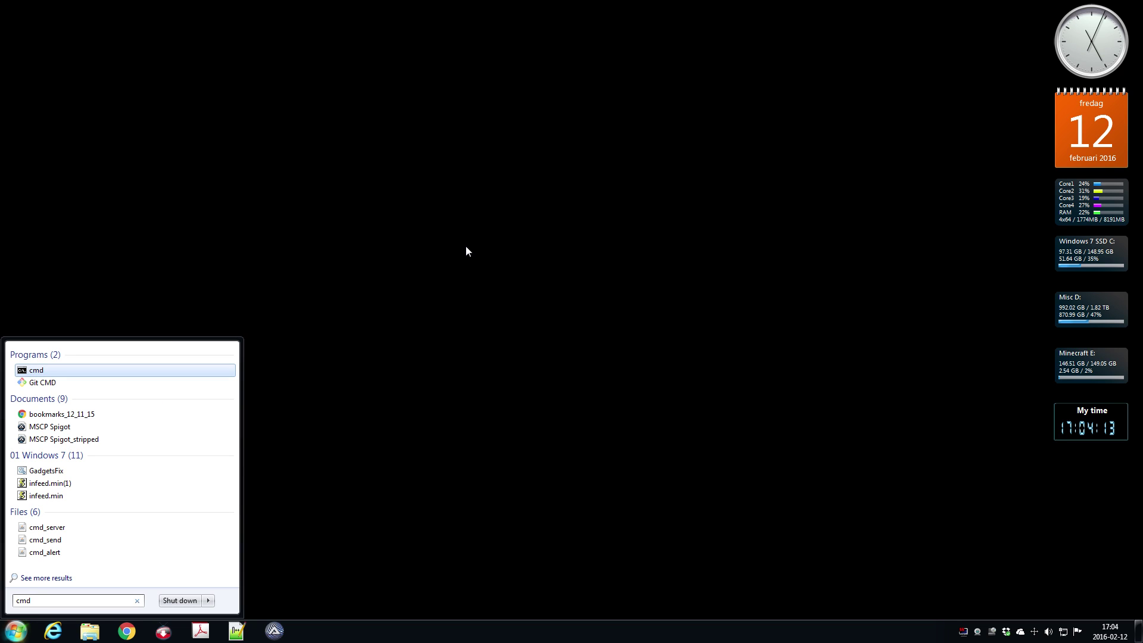
pyautogui.press('Return')
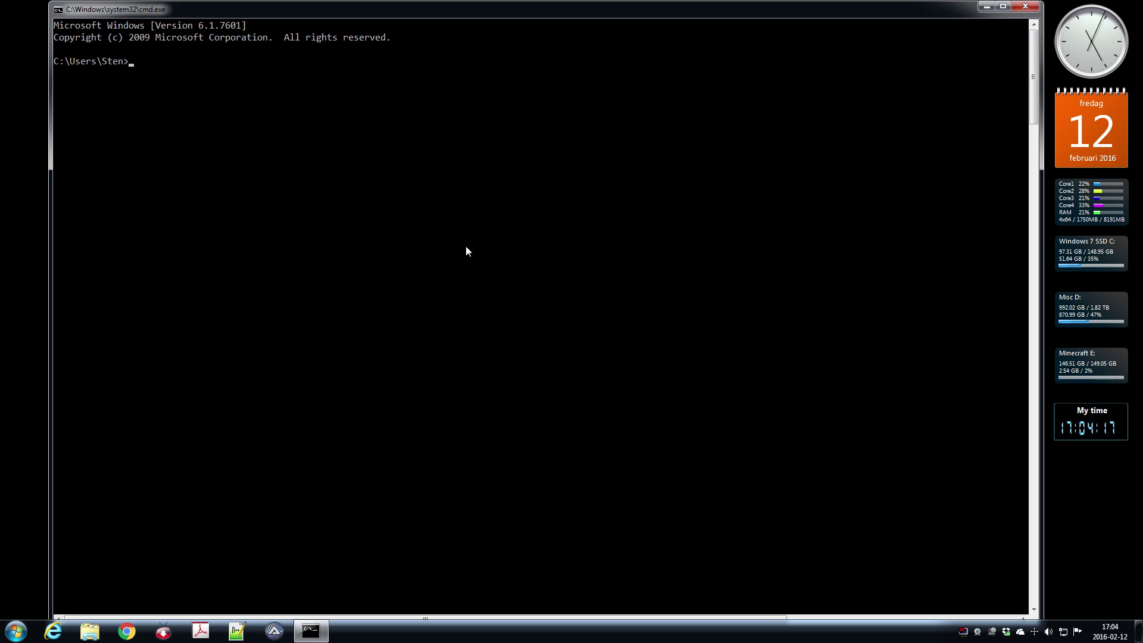
# Start typing the mklink /J junction command at the prompt
pyautogui.write('mklink /J')
# Run mklink /J %appdata%\.minecraft E:\.minecraft, then close Command Prompt
pyautogui.write('%appdata%\\.minecr')
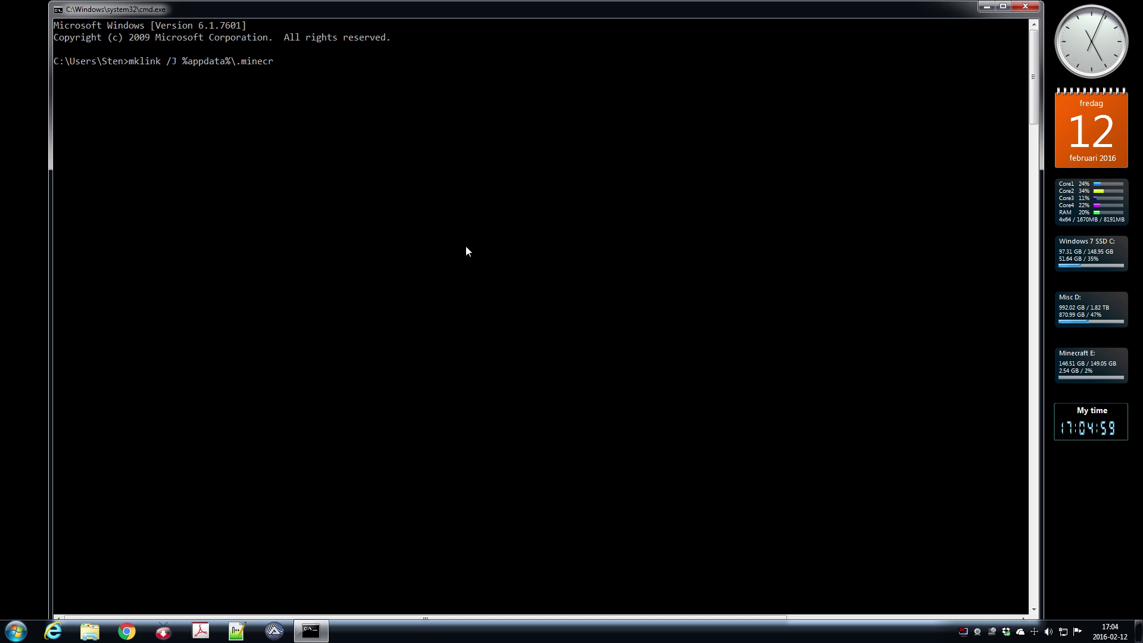
pyautogui.write('aft')
pyautogui.write('E:\\.minecraft')
pyautogui.press('Return')
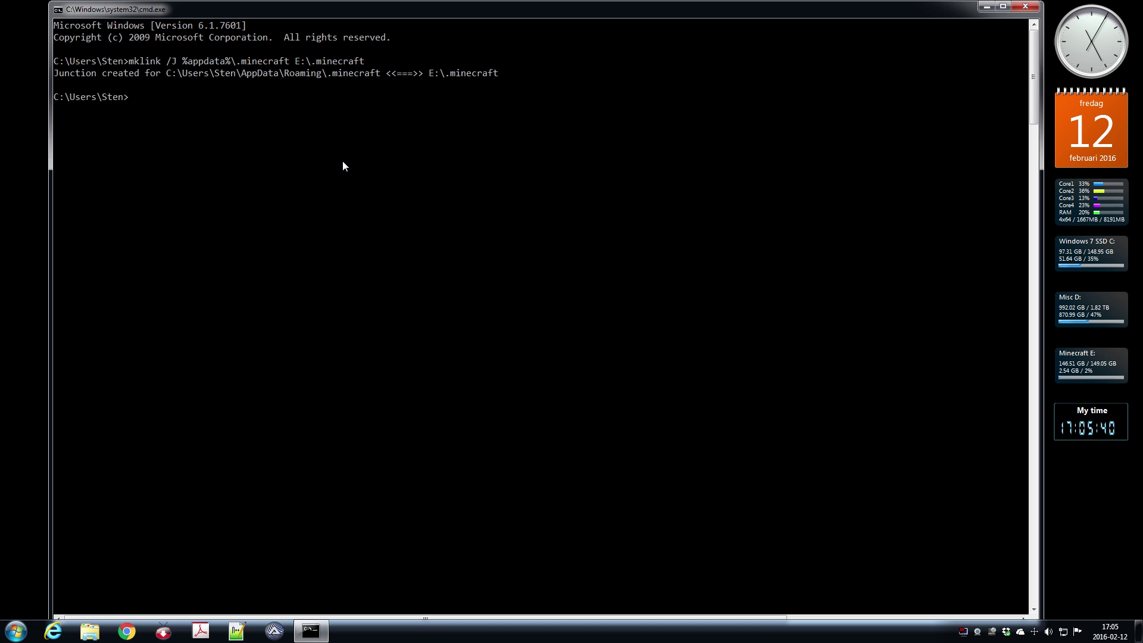
pyautogui.click(1025, 6)
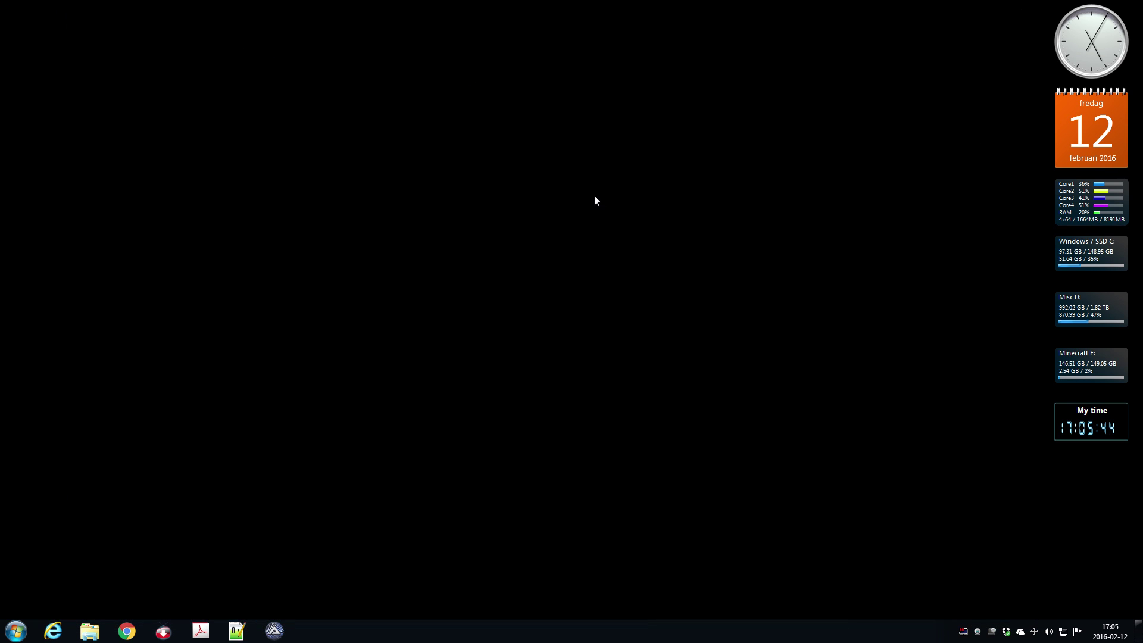
# Reopen Roaming via %appdata% and open the .minecraft junction to view its game files
pyautogui.press('super')
pyautogui.write('%a')
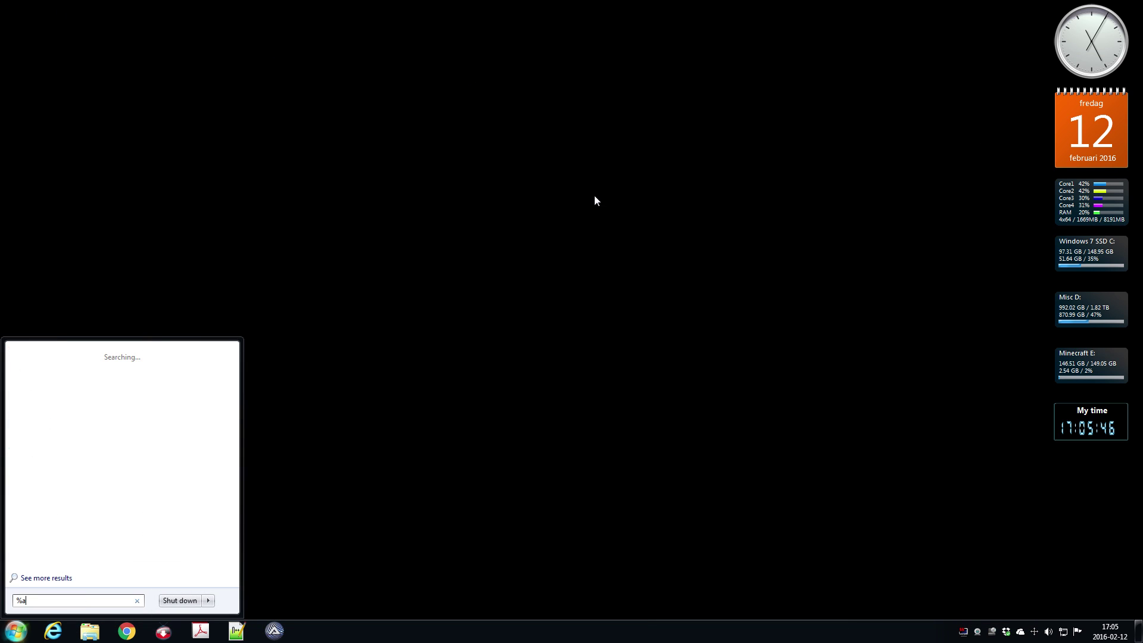
pyautogui.write('ppdata%')
pyautogui.press('Return')
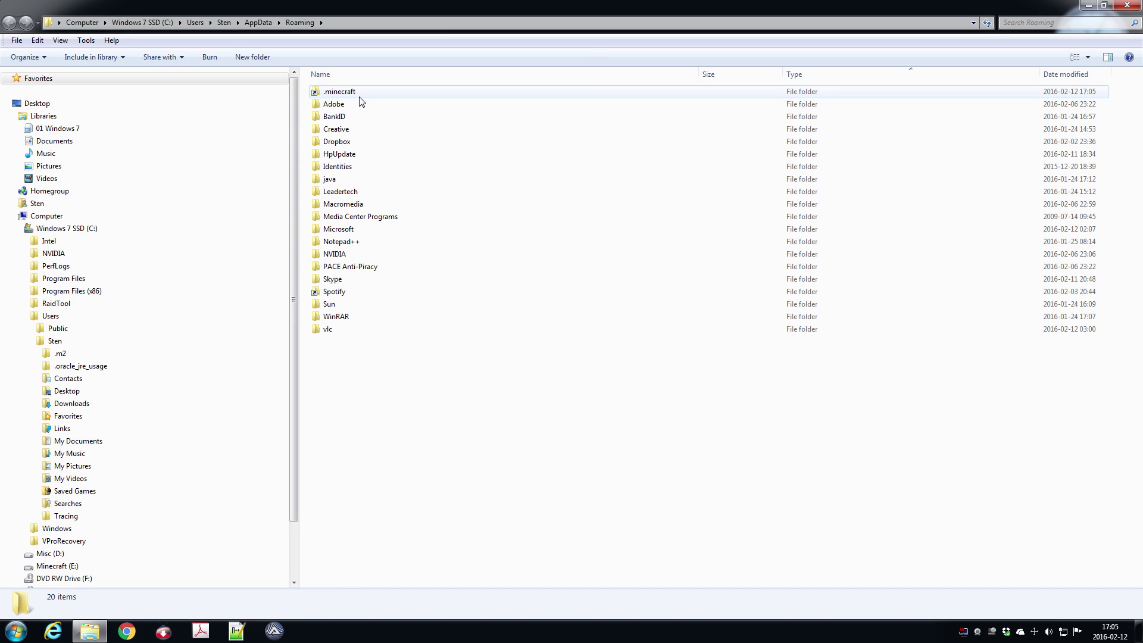
pyautogui.click(357, 91)
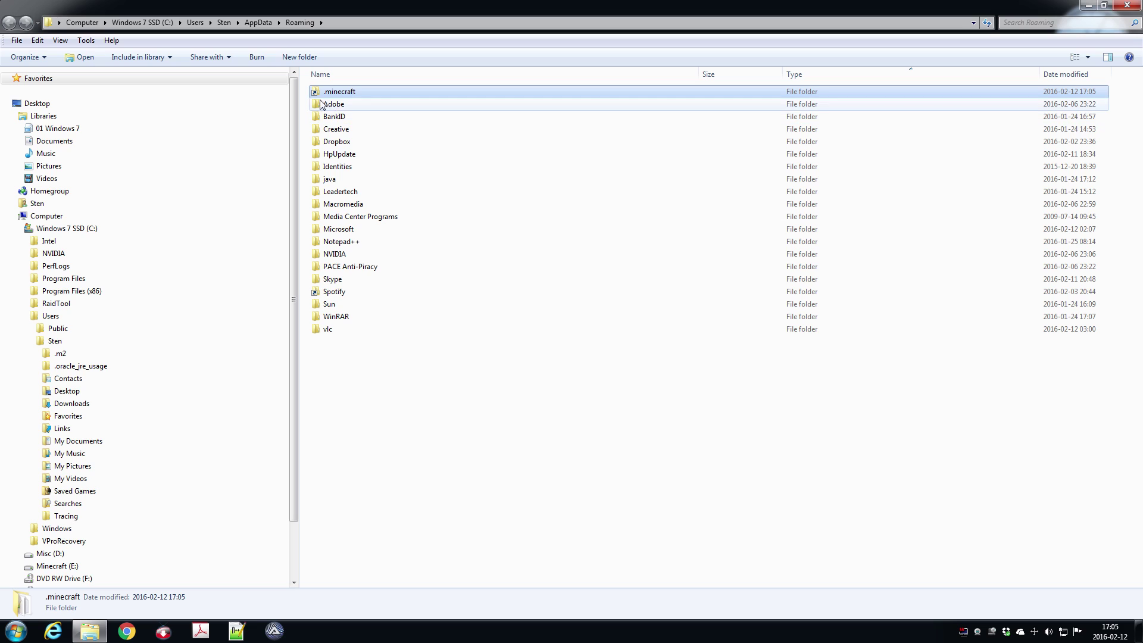
pyautogui.doubleClick(356, 96)
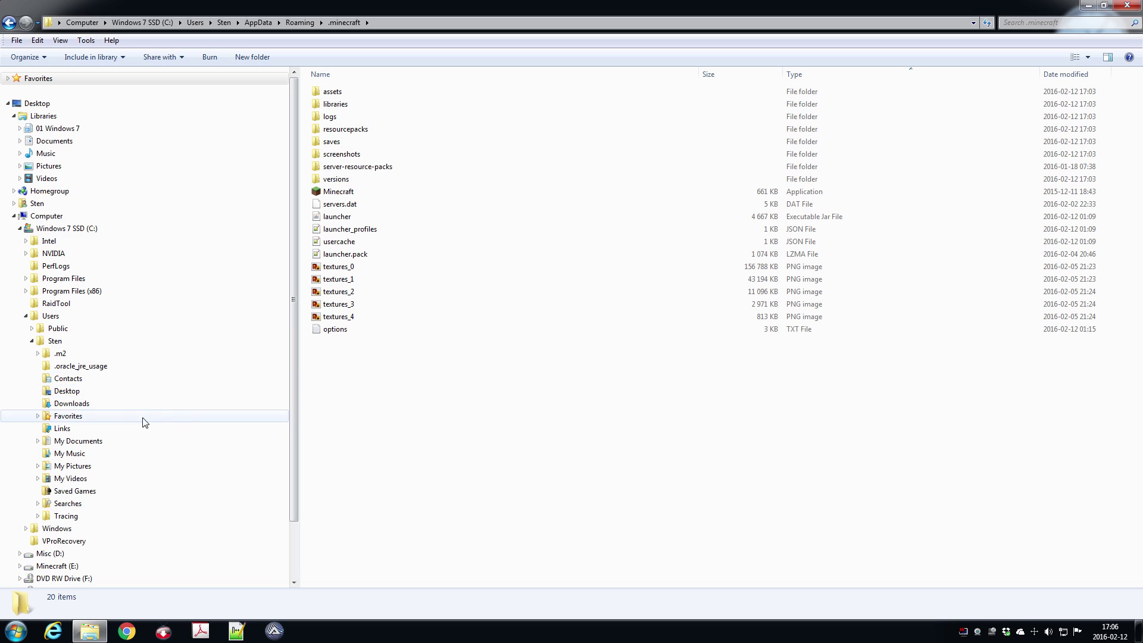
# Open E:\.minecraft from the tree, then return to the Roaming .minecraft folder
pyautogui.click(20, 229)
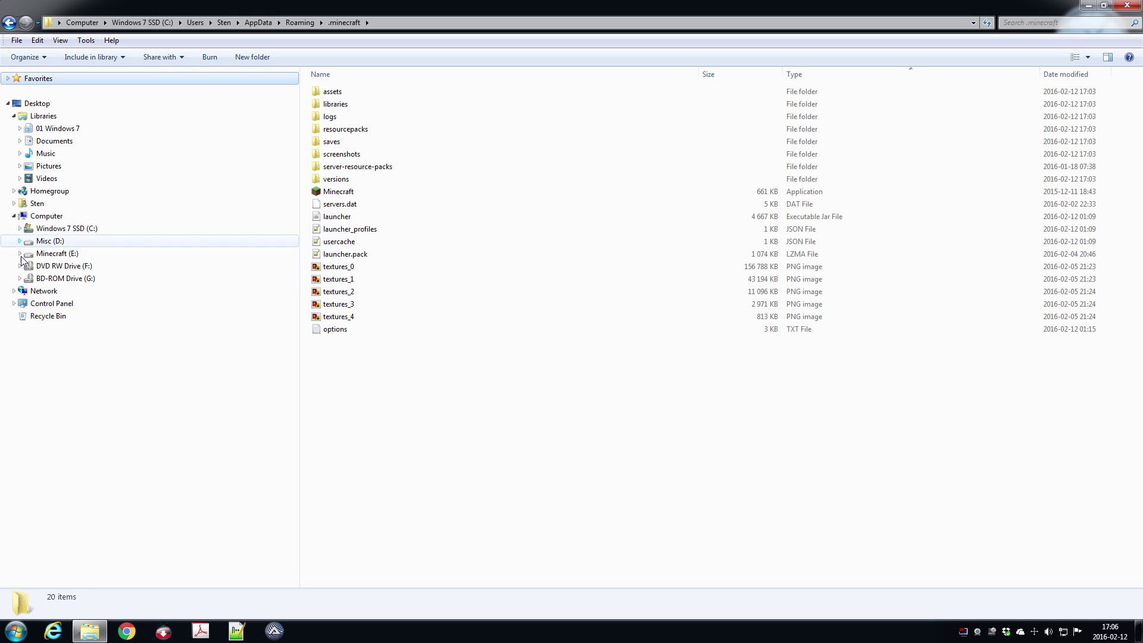
pyautogui.click(20, 254)
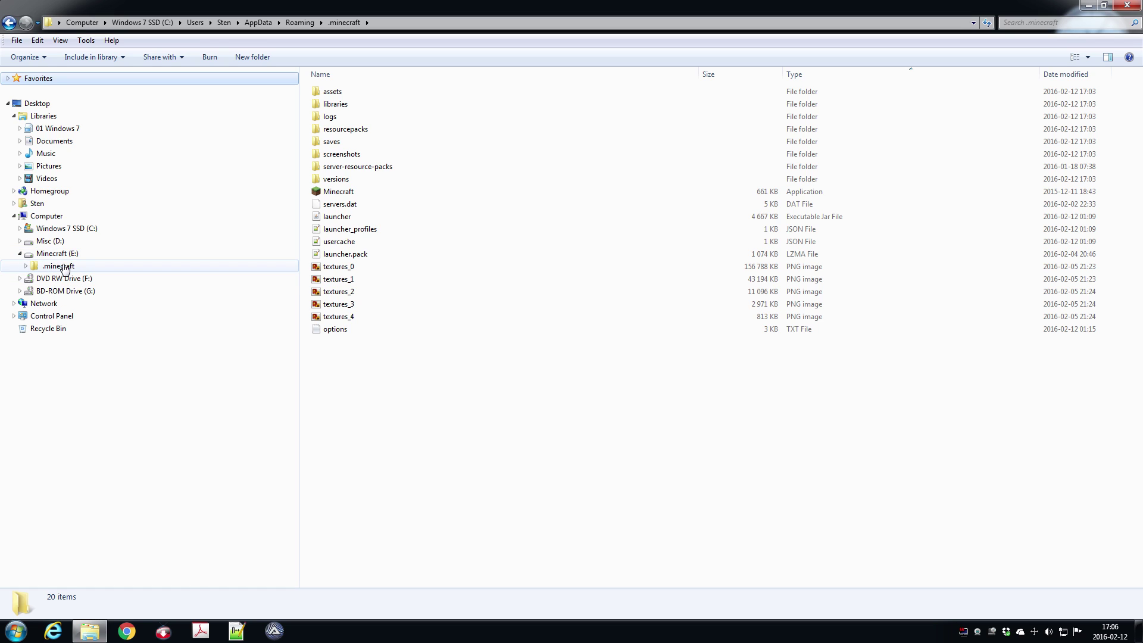
pyautogui.click(64, 268)
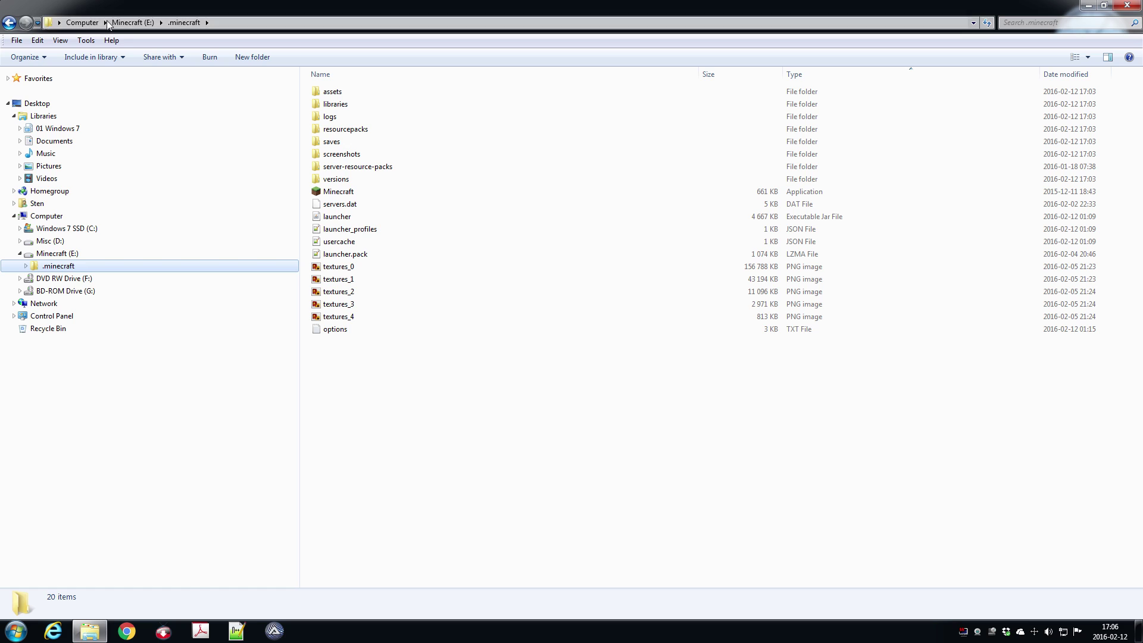
pyautogui.click(8, 23)
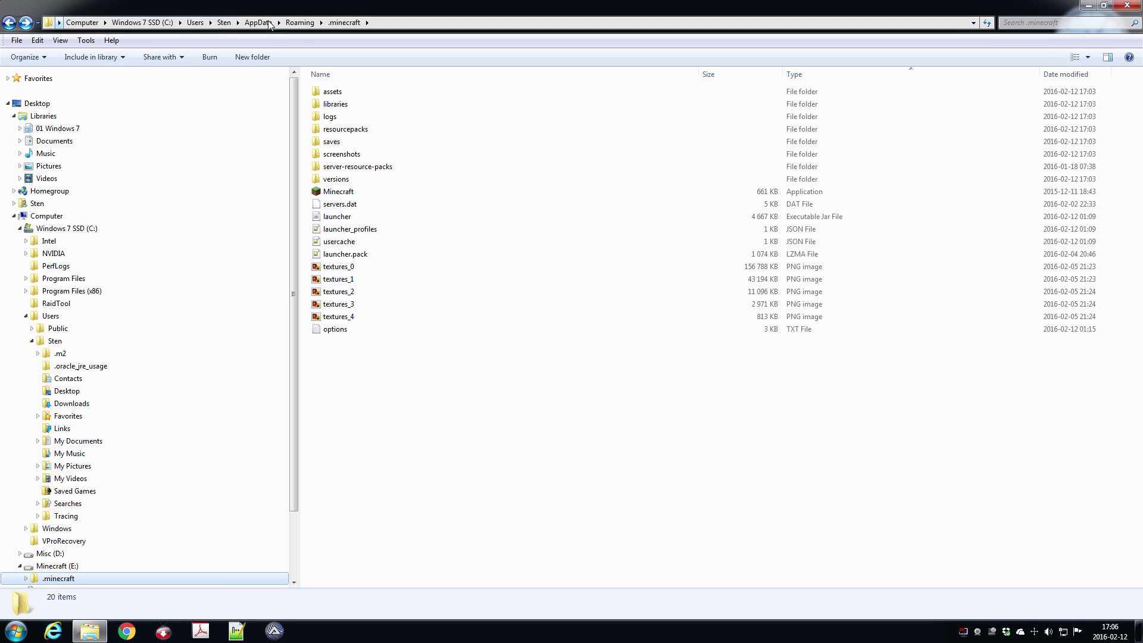
# Check and dismiss the servers.dat properties, then close Explorer
pyautogui.click(342, 204)
pyautogui.rightClick(342, 206)
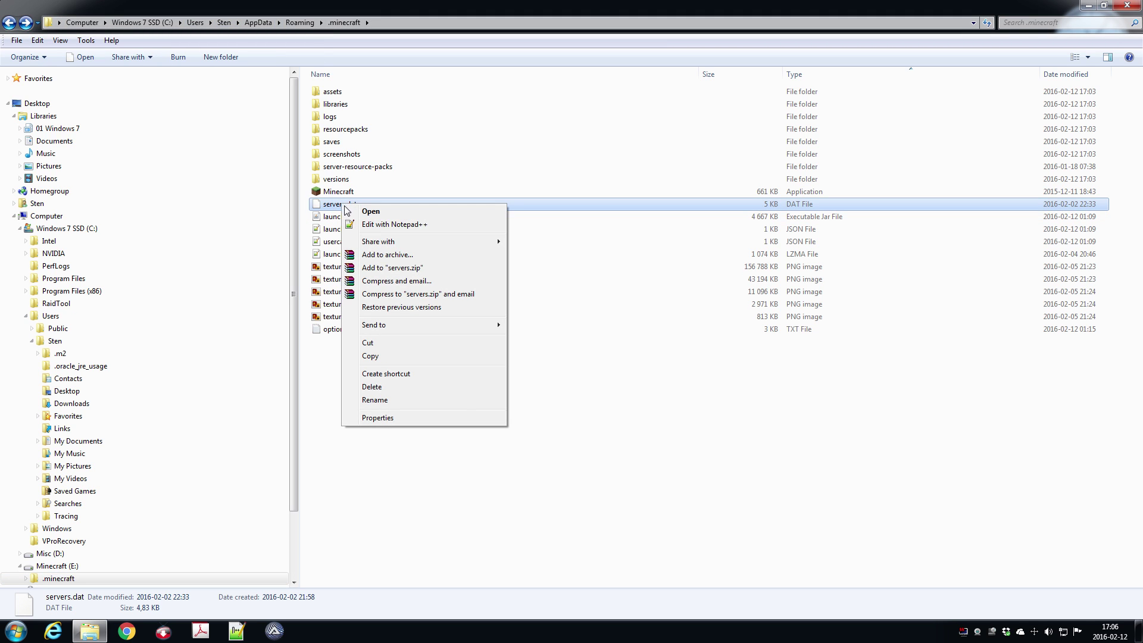
pyautogui.click(462, 423)
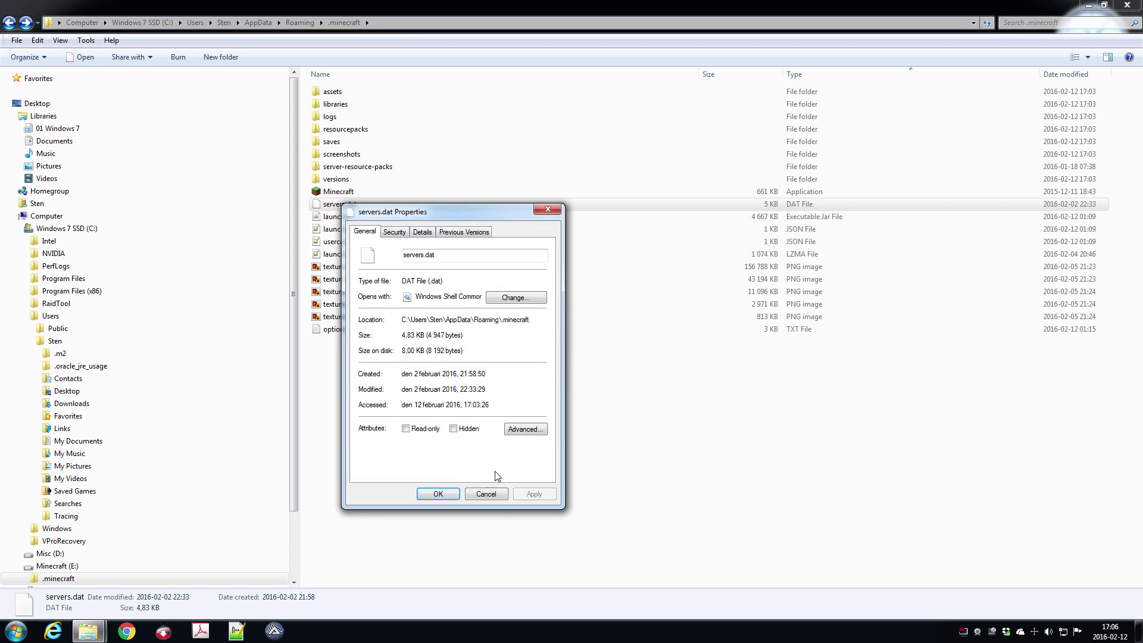
pyautogui.click(492, 492)
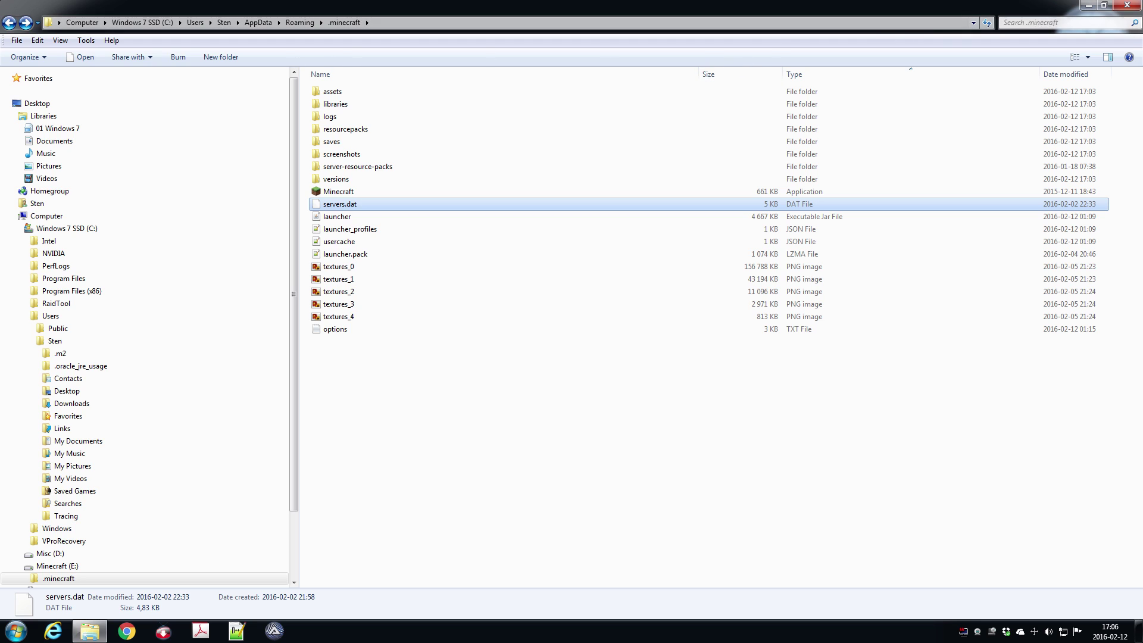
pyautogui.click(1127, 7)
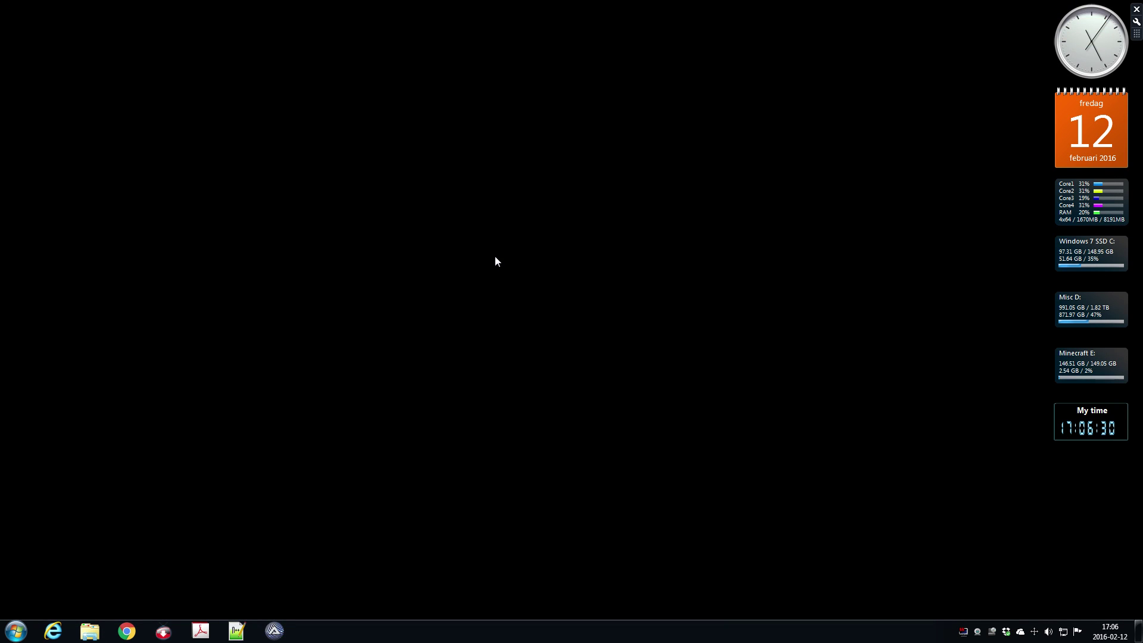